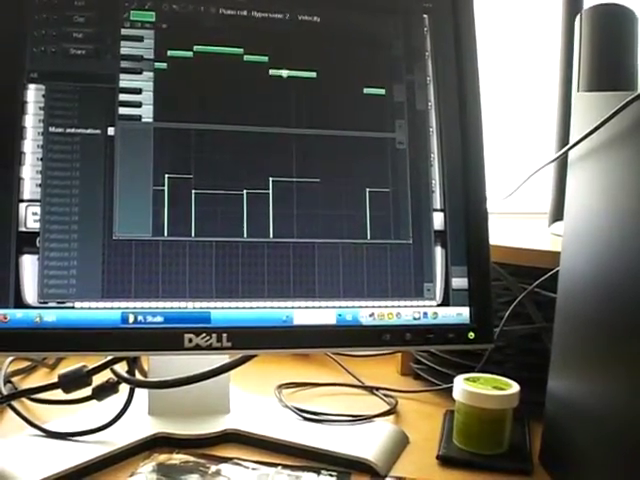
# - Drag the melody's final notes earlier so the phrase ends sooner
pyautogui.moveTo(375, 91); pyautogui.dragTo(342, 92)
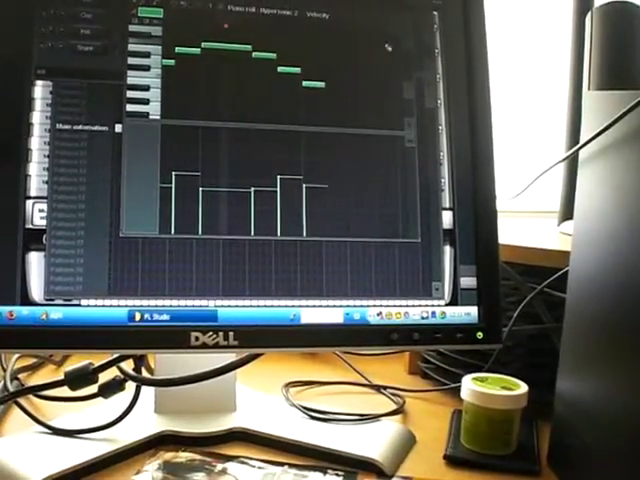
pyautogui.moveTo(390, 38); pyautogui.dragTo(210, 20)
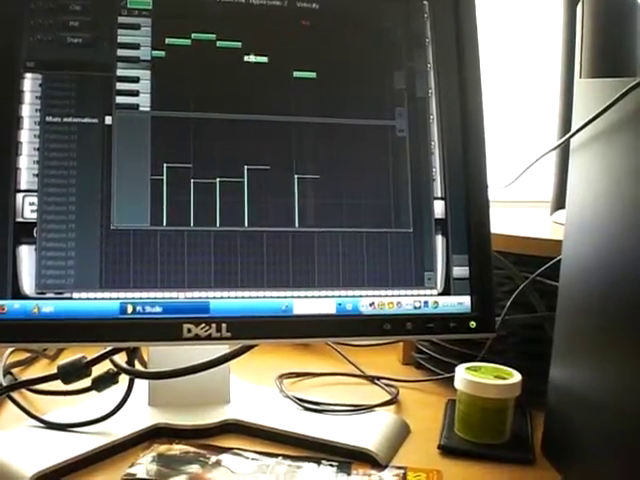
pyautogui.moveTo(308, 76); pyautogui.dragTo(286, 74)
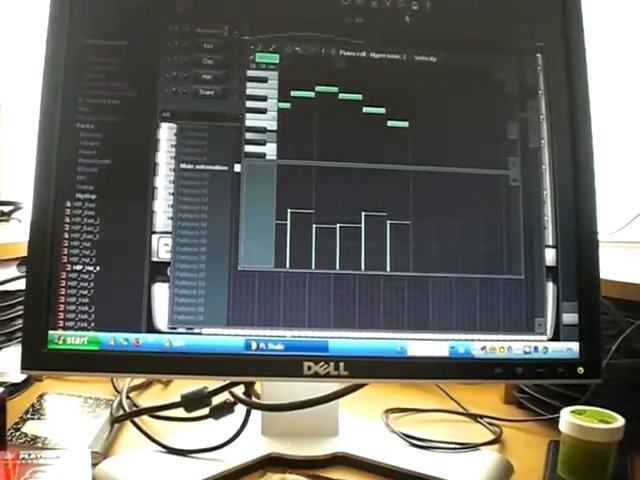
# - Close the piano roll
pyautogui.press('F7')
# - Paint a Pattern 1 clip into the playlist's first bar, toggling the channel rack to reach it
pyautogui.press('F9')
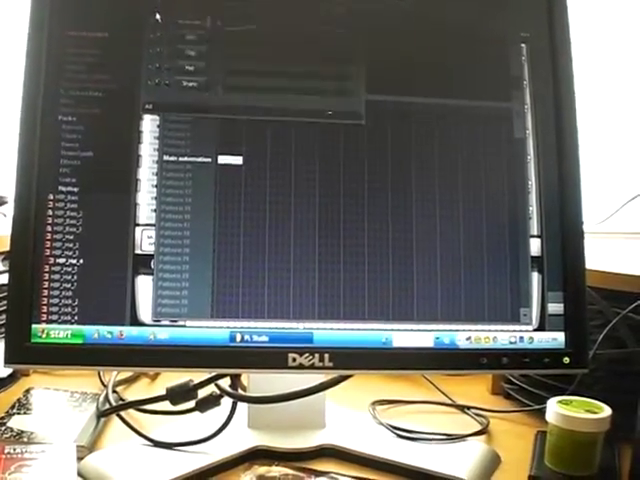
pyautogui.click(202, 94)
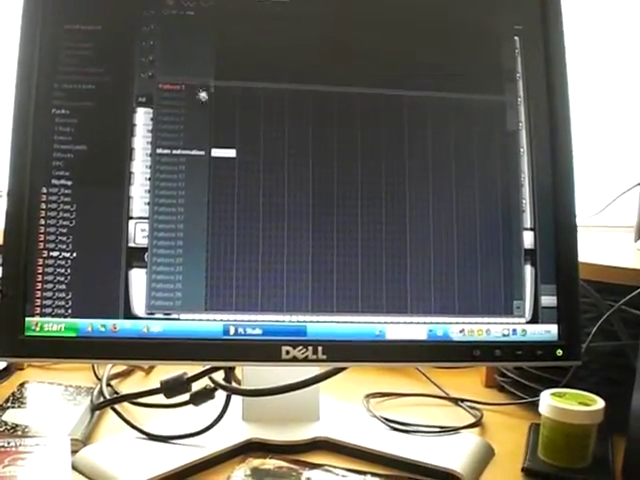
pyautogui.click(214, 92)
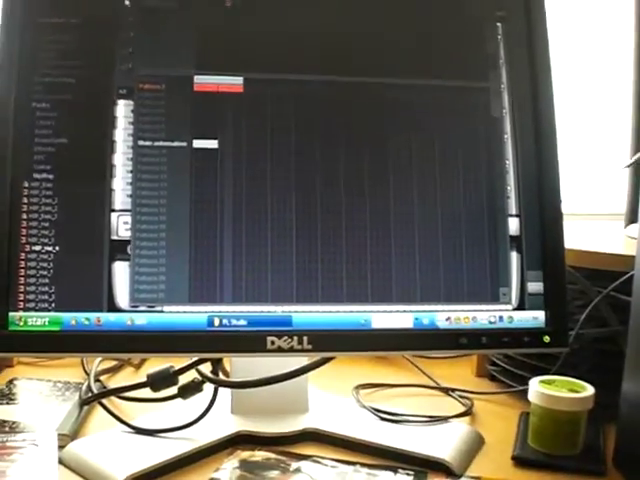
pyautogui.click(130, 8)
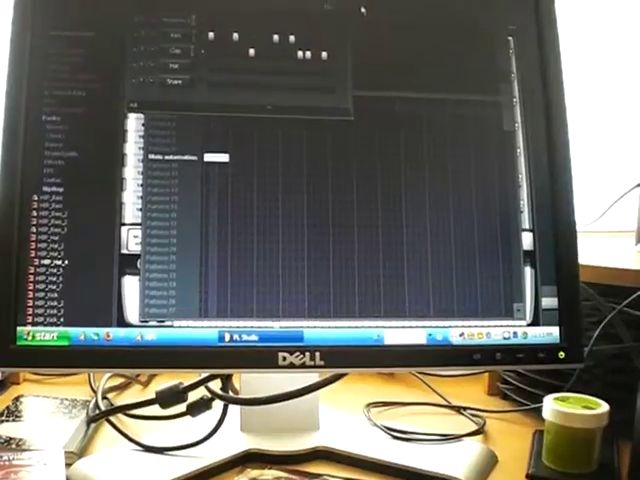
pyautogui.click(340, 14)
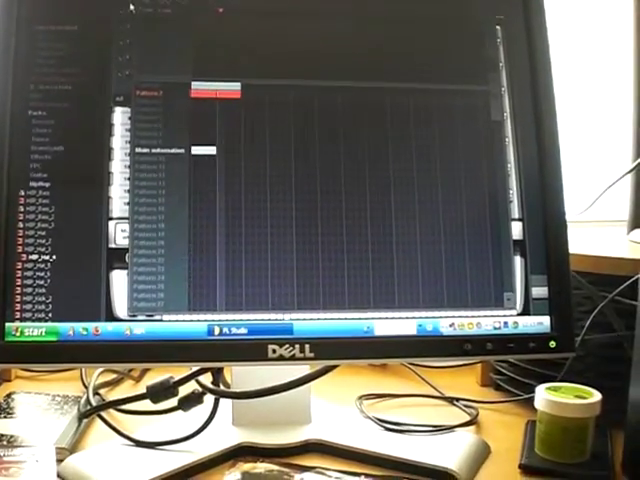
# - Reopen the drum step sequencer and place a Pattern 1 clip at the song start
pyautogui.click(128, 6)
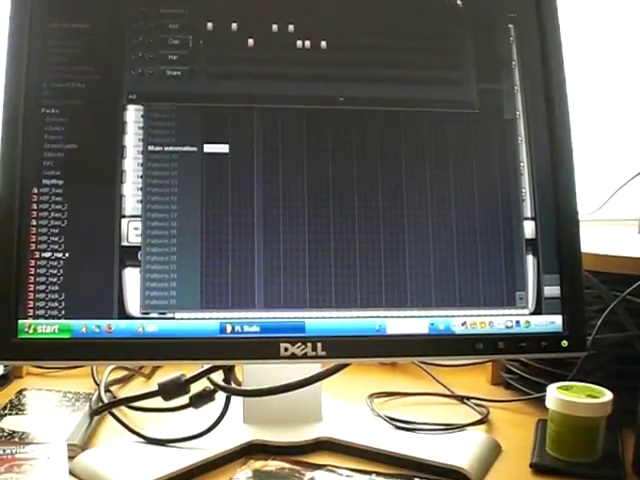
pyautogui.scroll(3, 232, 88)
pyautogui.click(215, 86)
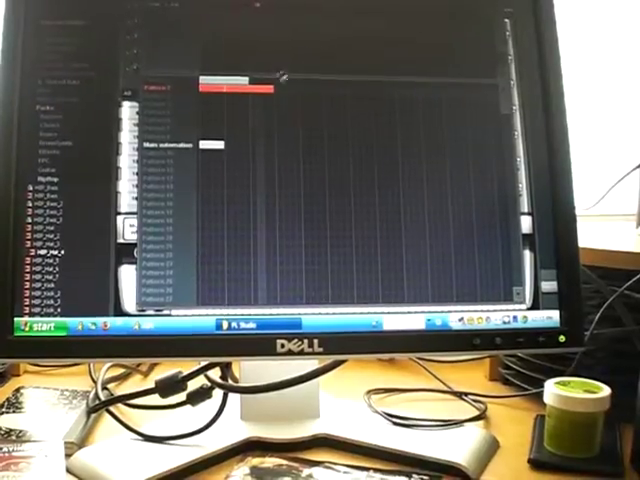
pyautogui.scroll(-3, 250, 92)
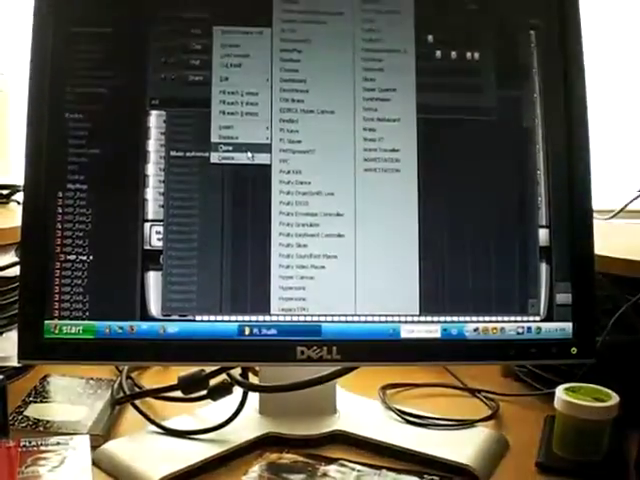
# - Choose Load sample for the kick channel and browse to the drum samples folder
pyautogui.click(243, 154)
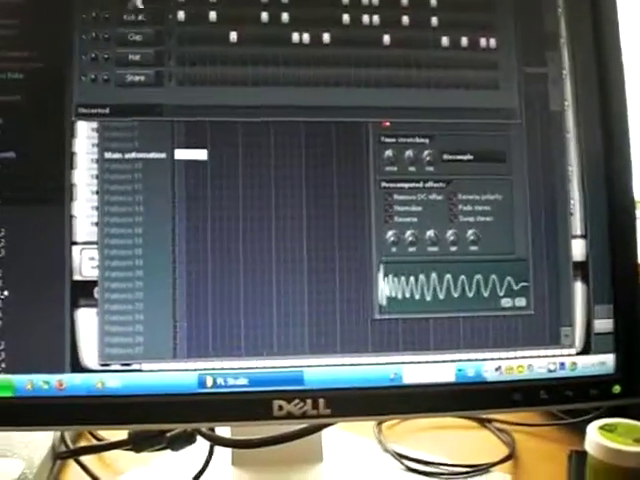
pyautogui.rightClick(195, 80)
pyautogui.click(188, 30)
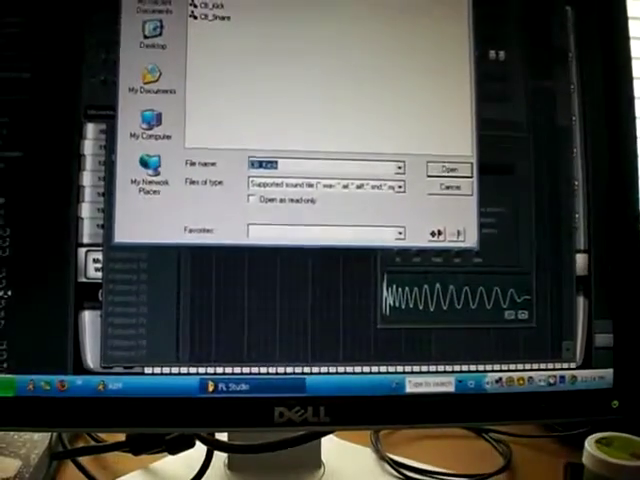
pyautogui.click(300, 8)
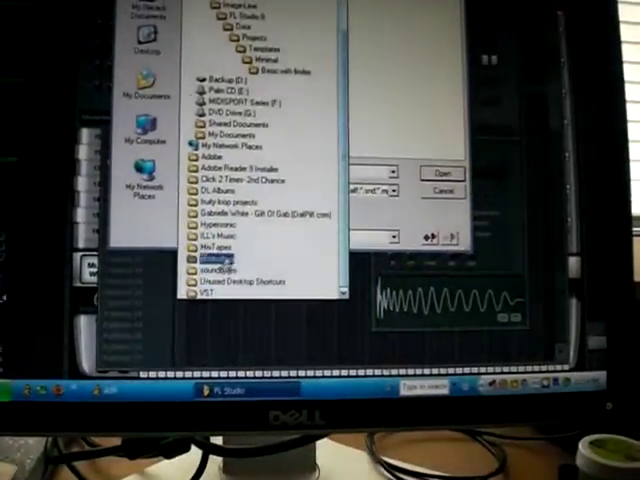
pyautogui.click(215, 234)
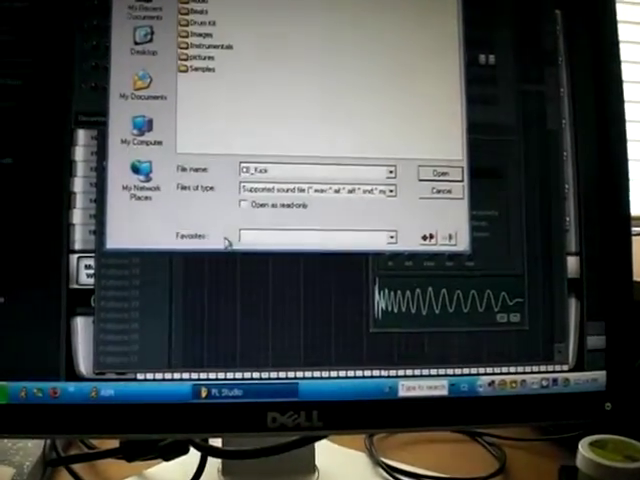